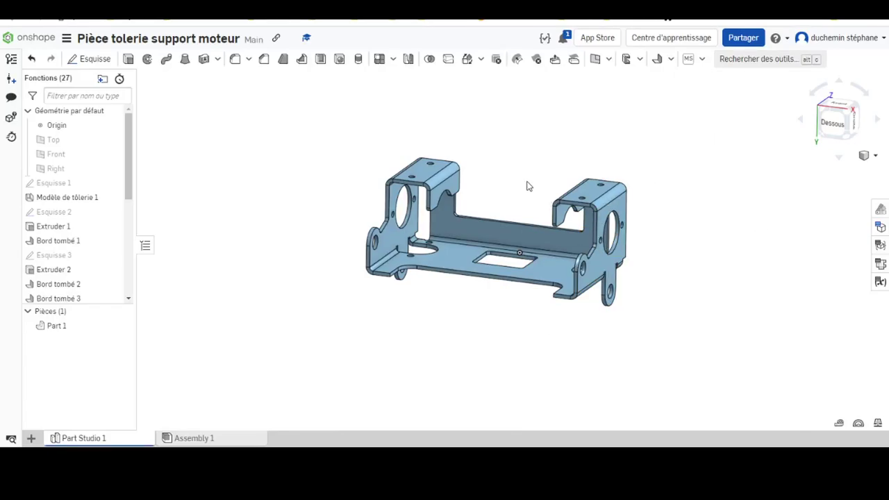
# Inspect the bracket, briefly showing and then closing its bend table and flat pattern.
pyautogui.scroll(2, 521, 184)
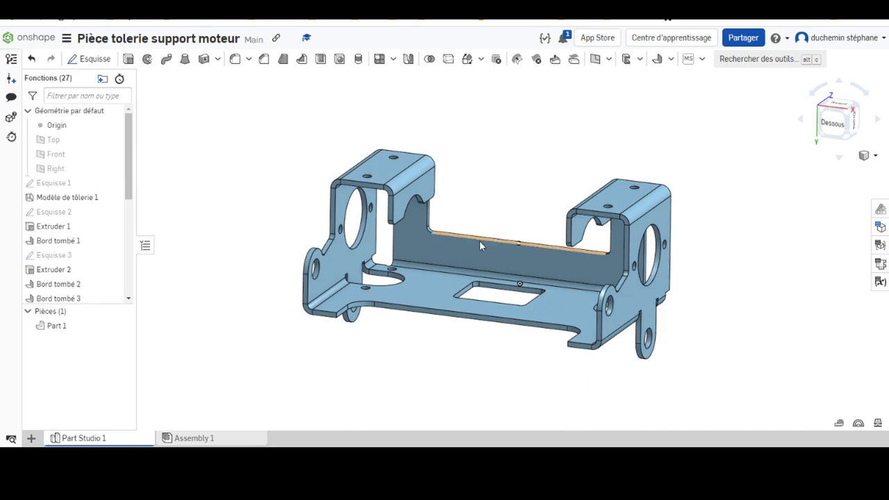
pyautogui.moveTo(696, 312)
pyautogui.mouseDown(button='middle')
pyautogui.moveTo(661, 278)
pyautogui.moveTo(645, 279)
pyautogui.mouseUp(button='middle')
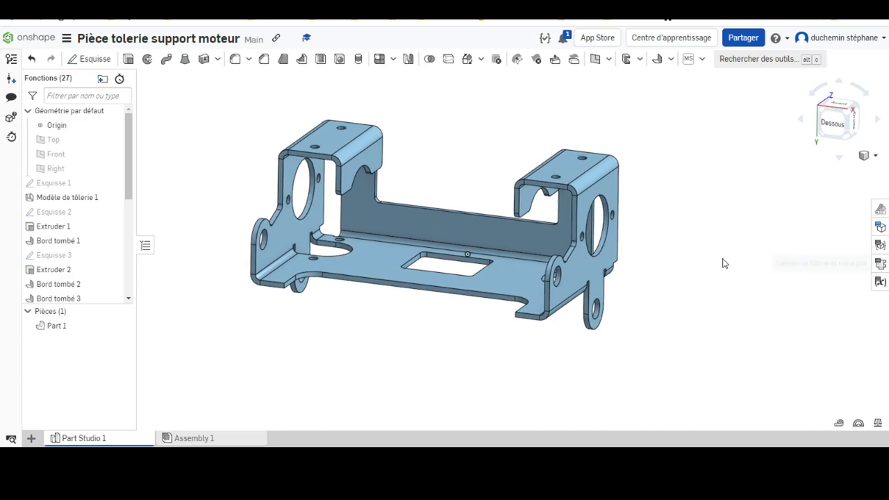
pyautogui.click(880, 265)
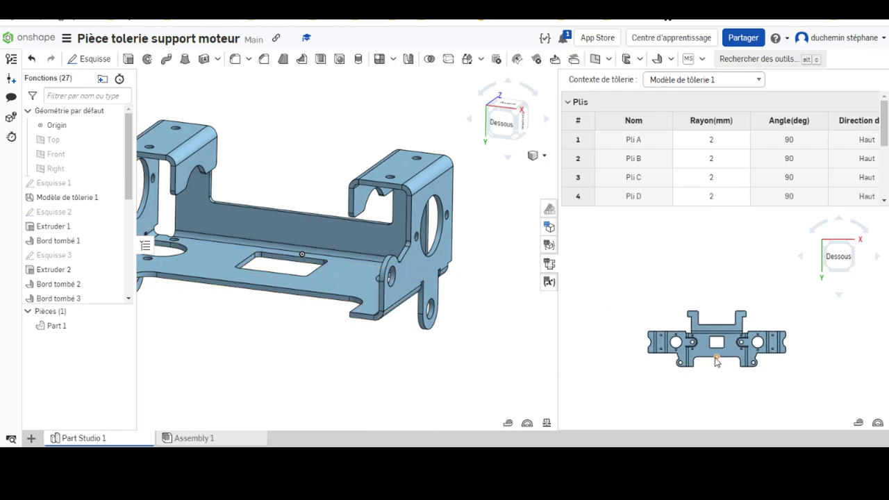
pyautogui.click(548, 264)
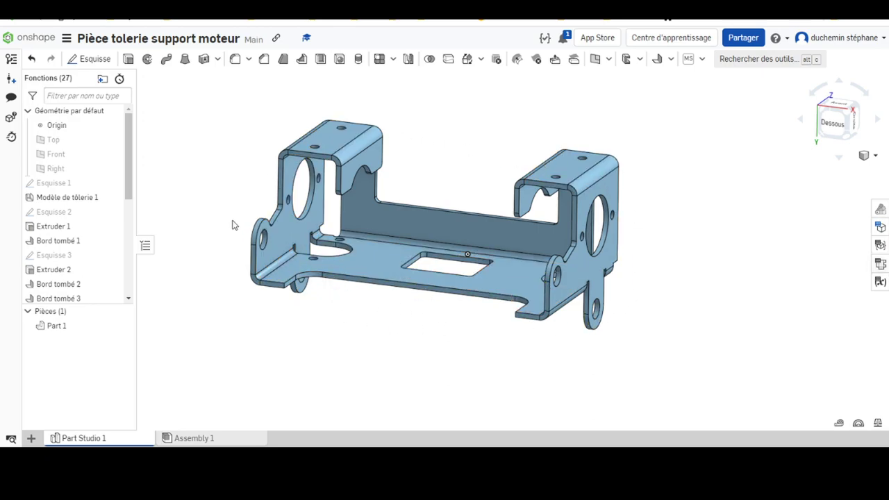
# Create a new drawing, Drawing 1, from the ISO_A0 template.
pyautogui.click(32, 439)
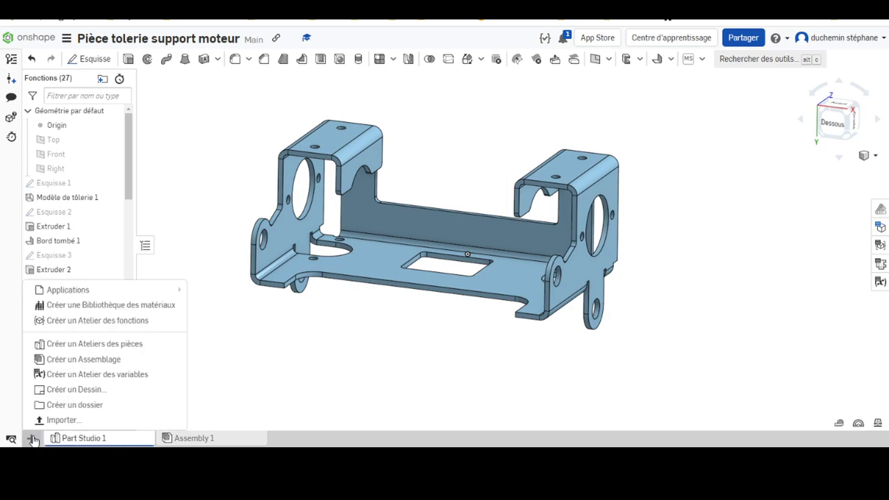
pyautogui.click(64, 390)
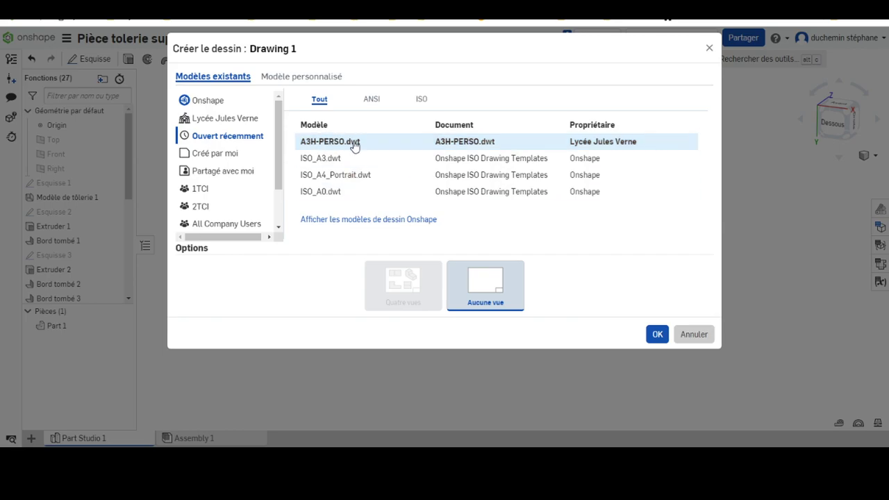
pyautogui.click(327, 193)
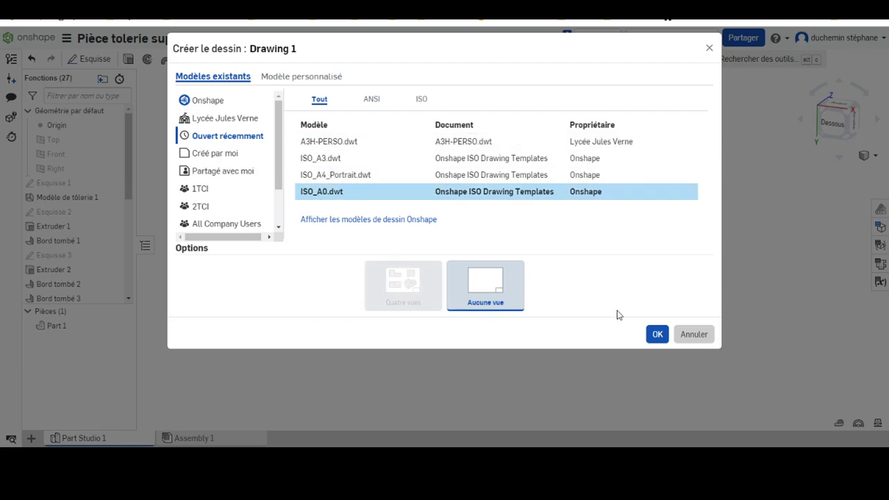
pyautogui.click(656, 334)
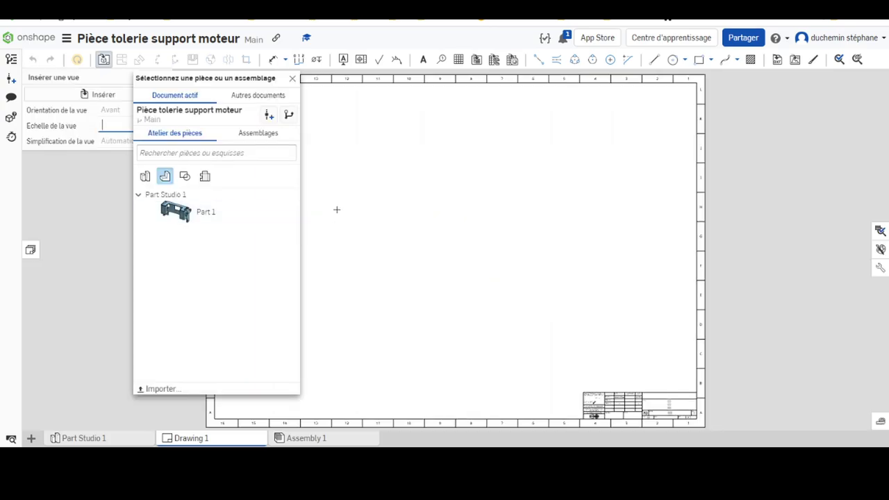
# Dismiss the part picker so no view is placed on the ISO_A0 sheet.
pyautogui.click(205, 212)
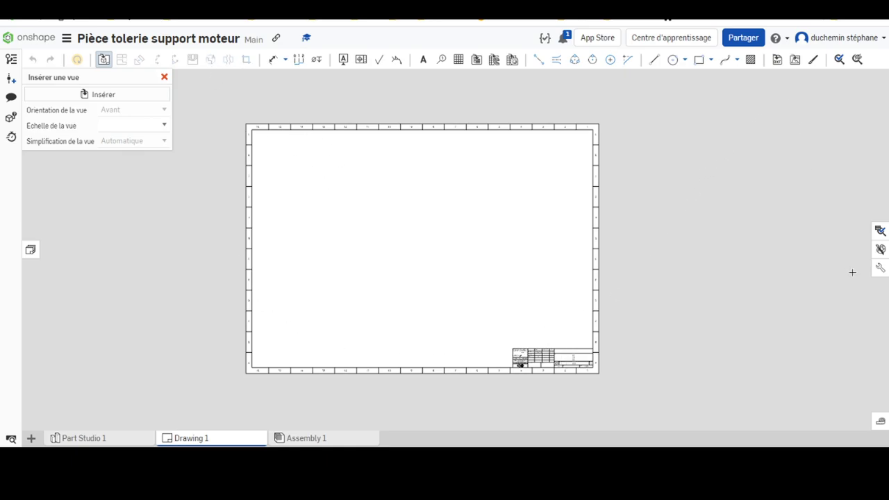
# Delete the sheet's border and title block, leaving a blank page.
pyautogui.click(880, 271)
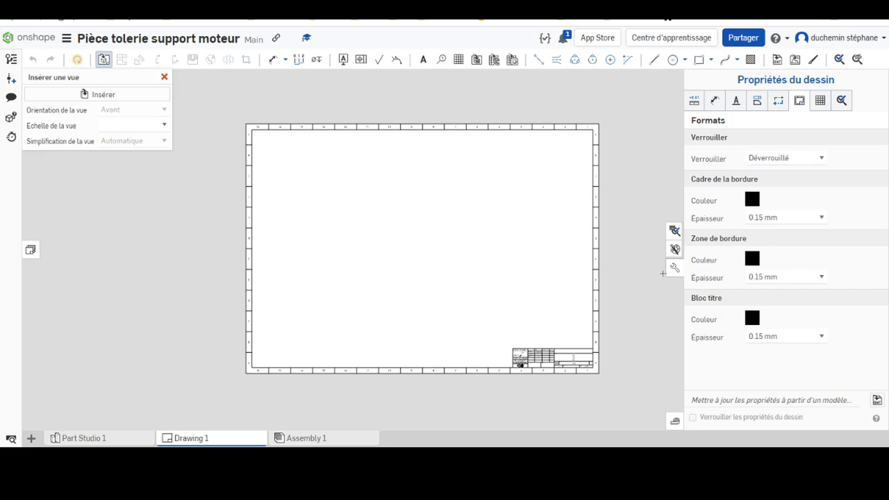
pyautogui.click(676, 268)
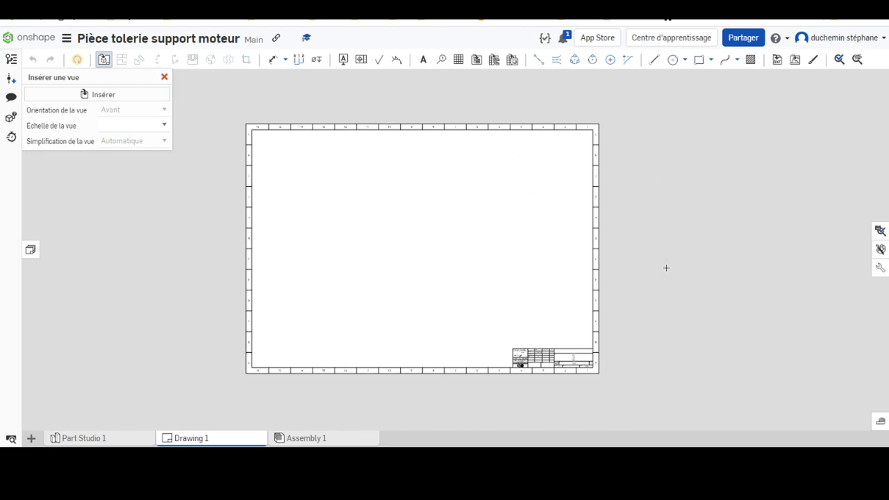
pyautogui.click(164, 77)
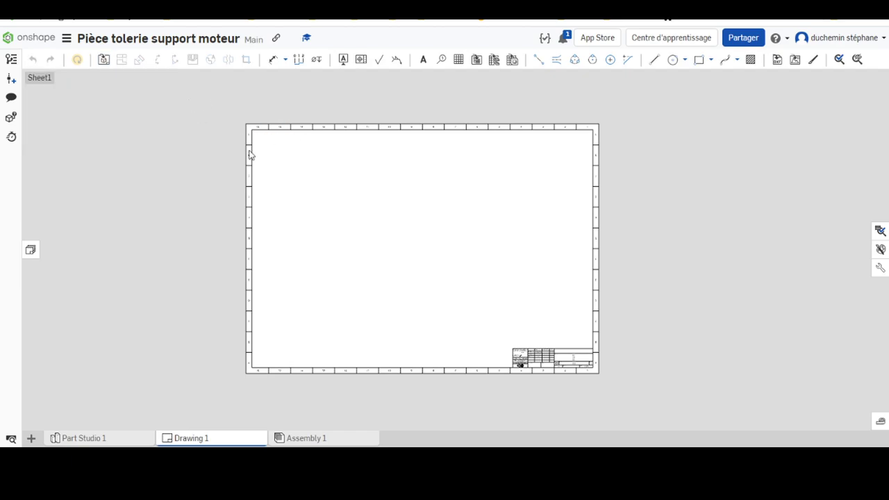
pyautogui.moveTo(189, 100); pyautogui.dragTo(709, 389)
pyautogui.press('Delete')
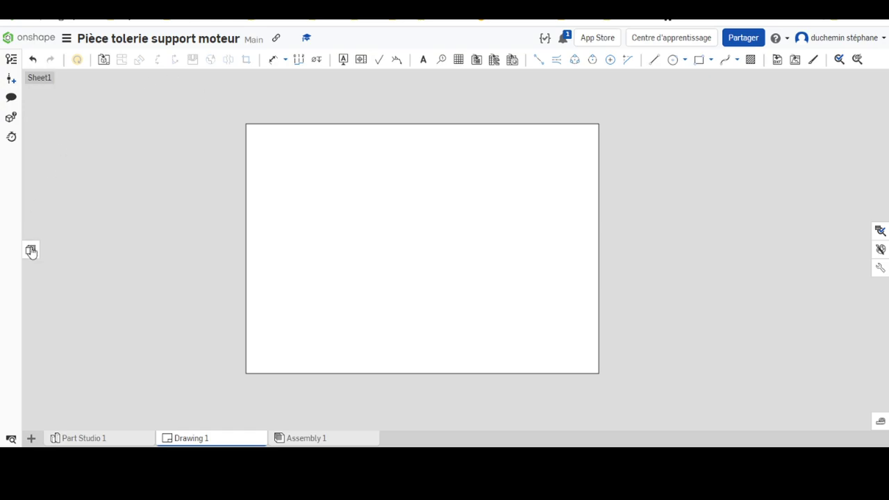
# Place a 1:1 top view of Part 1's flat pattern near the sheet's upper middle.
pyautogui.click(103, 59)
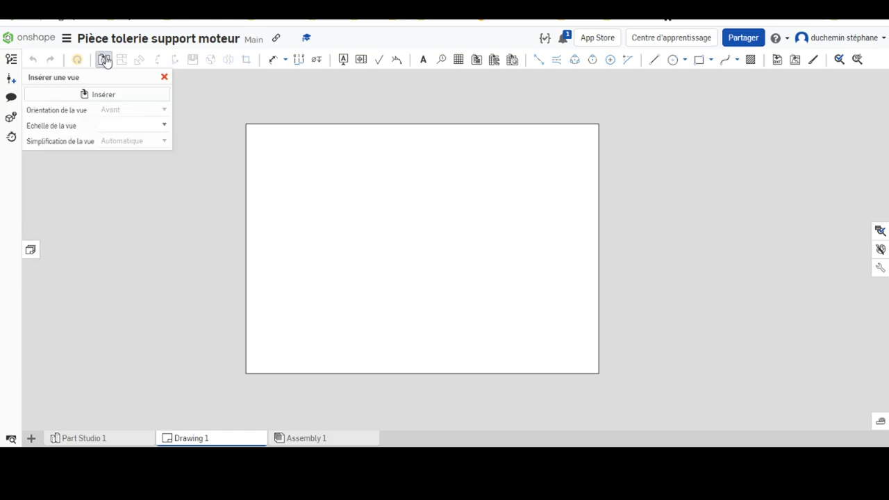
pyautogui.click(115, 101)
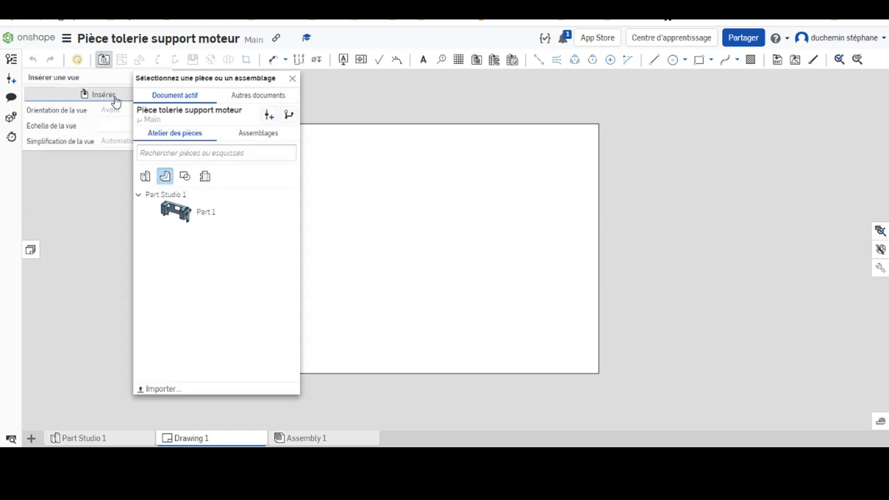
pyautogui.click(206, 176)
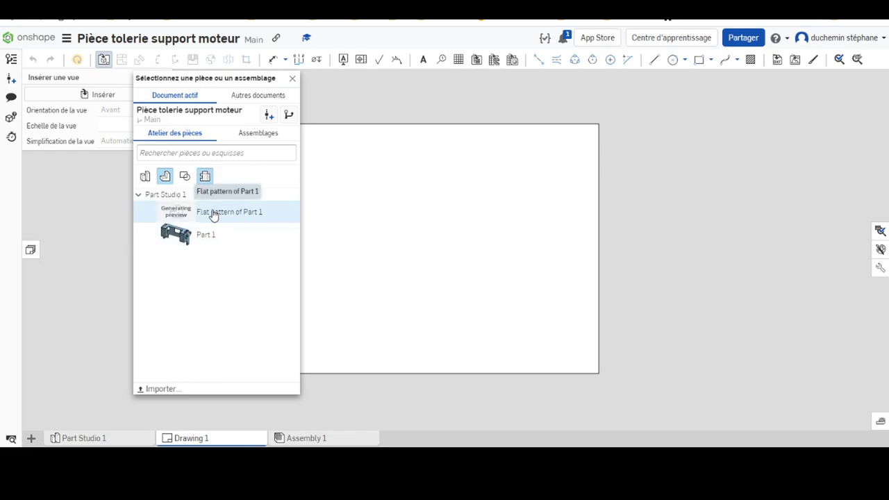
pyautogui.click(205, 211)
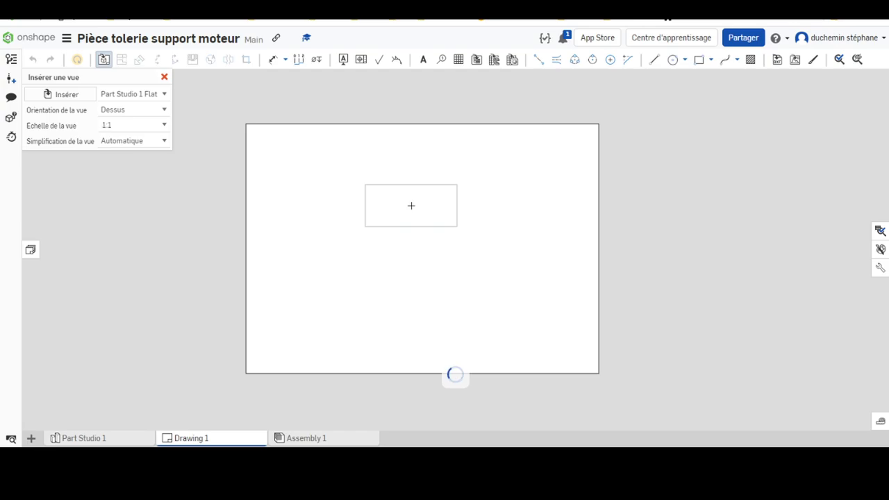
pyautogui.click(408, 206)
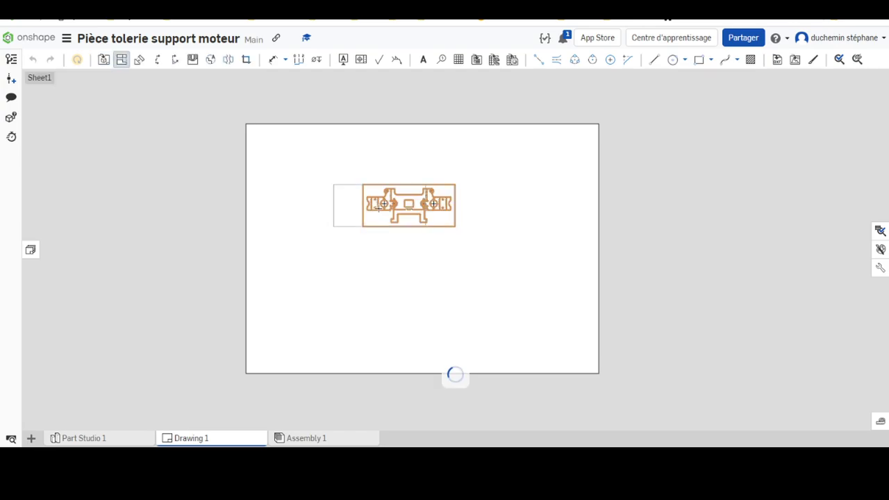
pyautogui.click(28, 252)
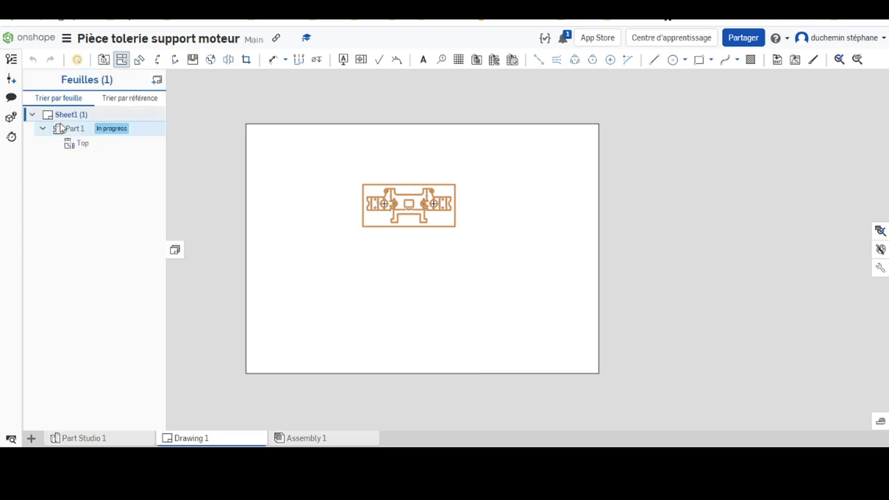
pyautogui.rightClick(69, 118)
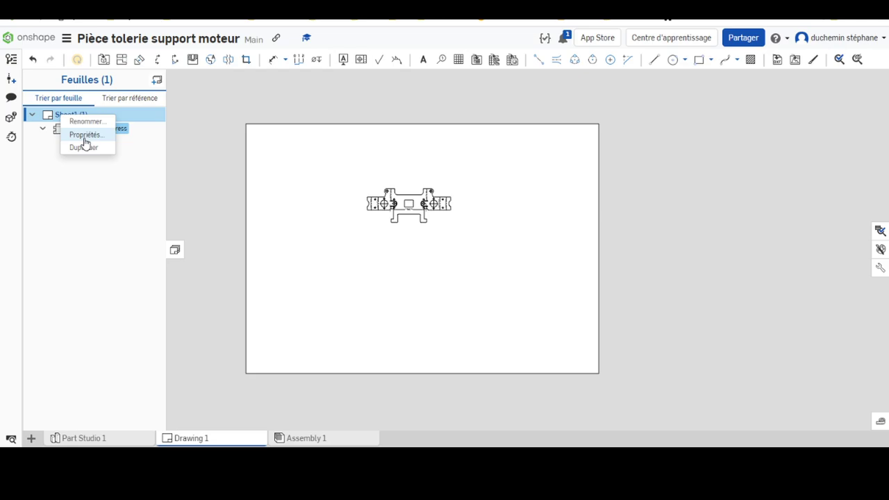
pyautogui.click(84, 136)
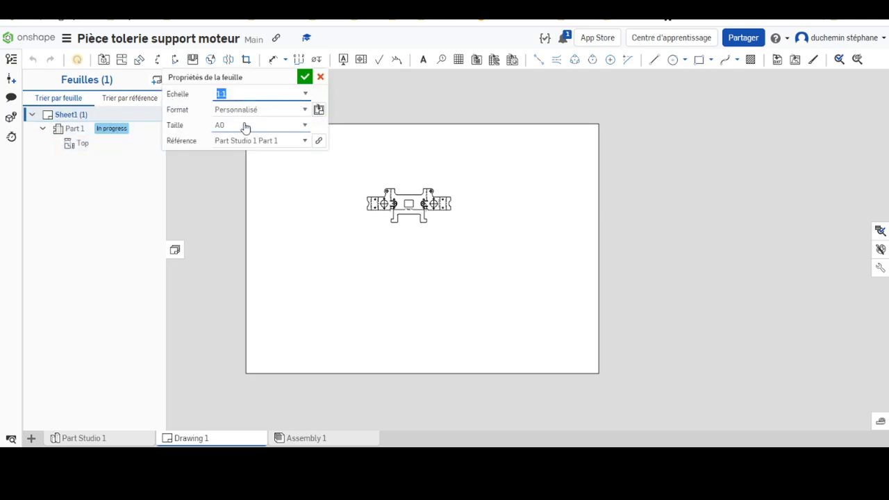
pyautogui.click(304, 77)
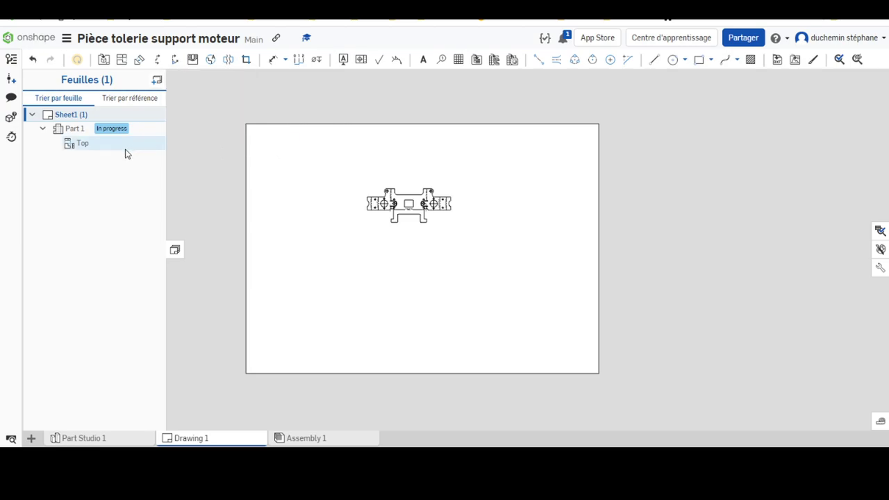
pyautogui.rightClick(84, 149)
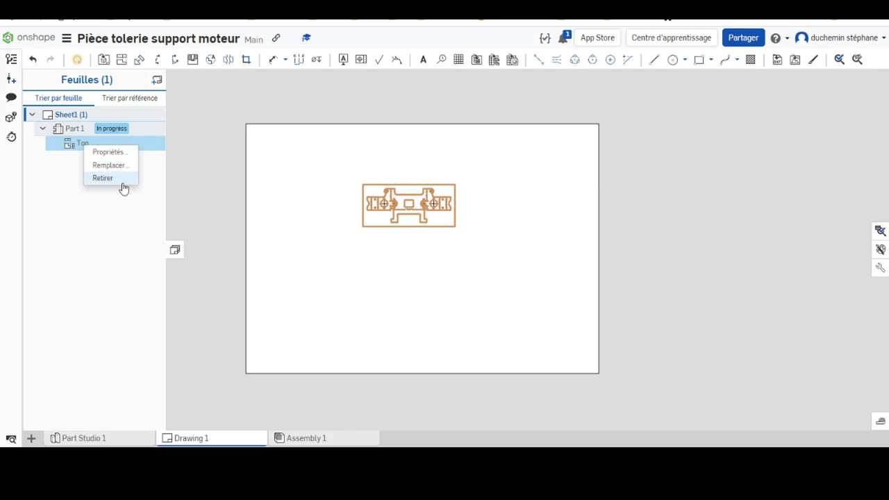
pyautogui.click(107, 152)
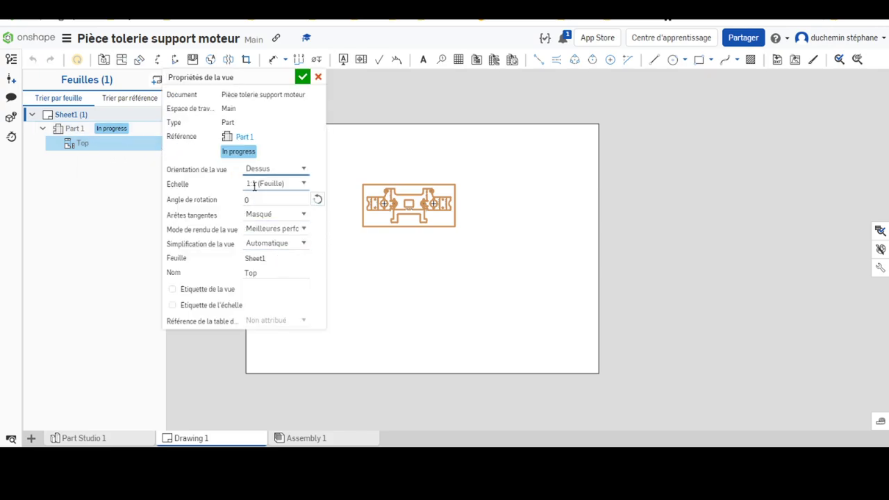
pyautogui.click(302, 77)
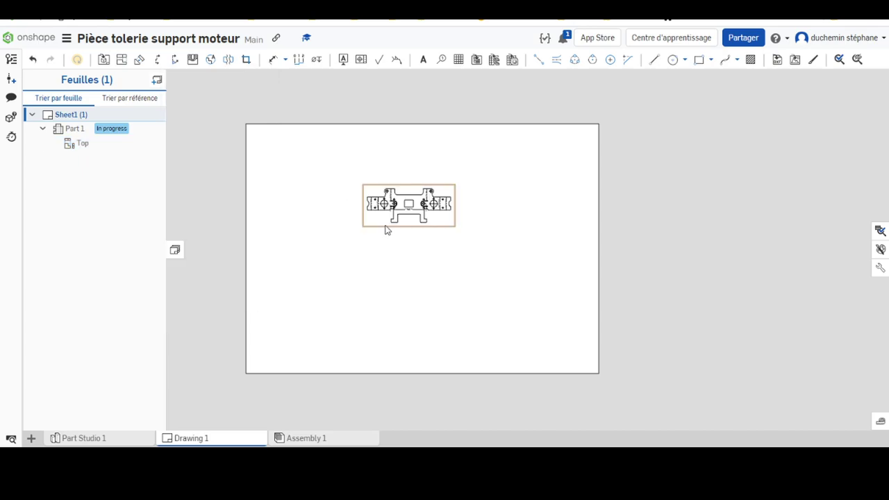
pyautogui.scroll(-5, 396, 205)
pyautogui.scroll(5, 407, 188)
pyautogui.scroll(2, 389, 278)
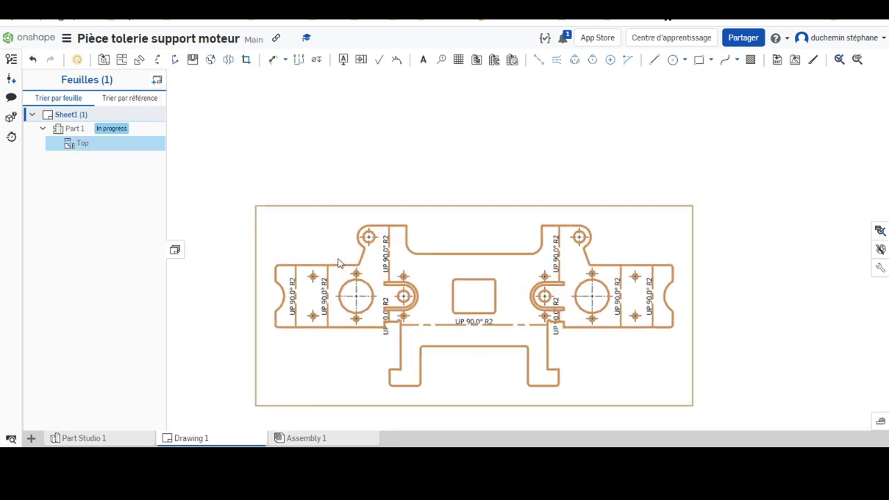
pyautogui.scroll(1, 451, 312)
pyautogui.scroll(1, 489, 379)
pyautogui.scroll(1, 486, 250)
pyautogui.scroll(-1, 486, 250)
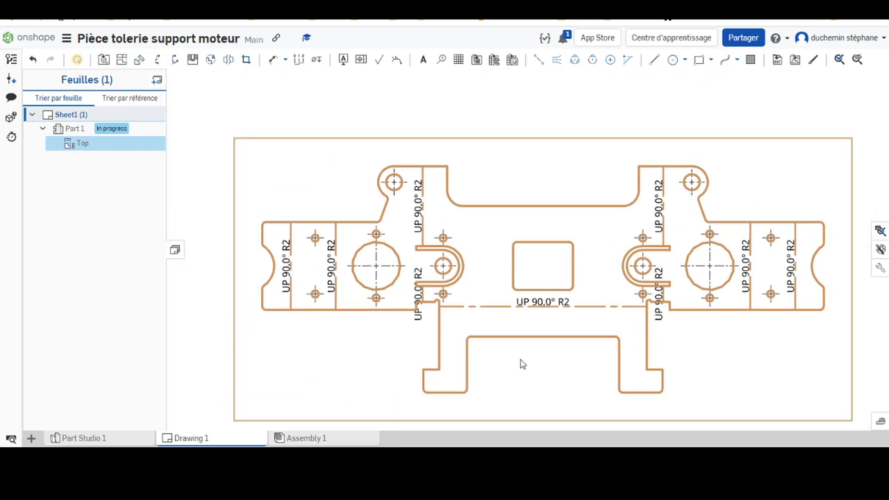
pyautogui.scroll(1, 595, 337)
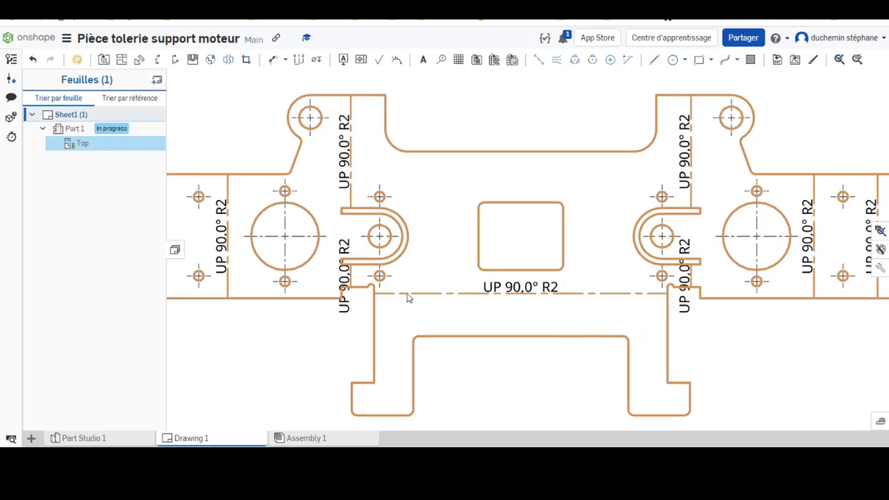
pyautogui.scroll(-1, 389, 231)
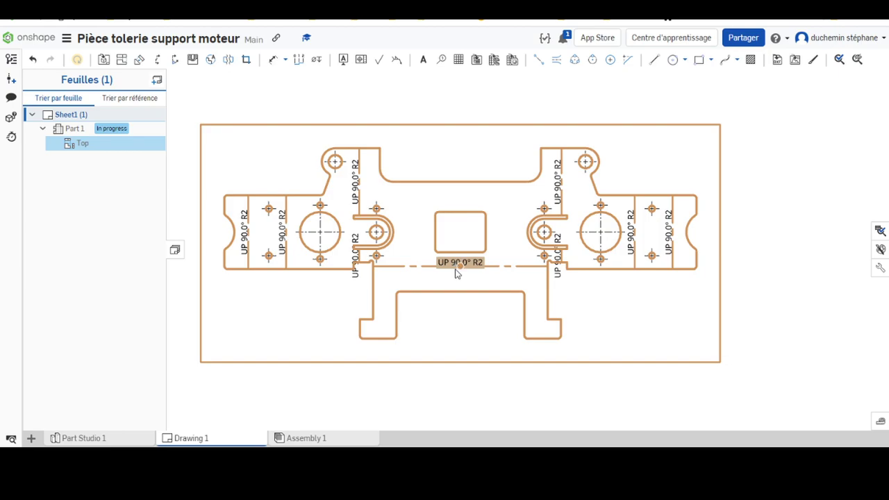
pyautogui.press('Delete')
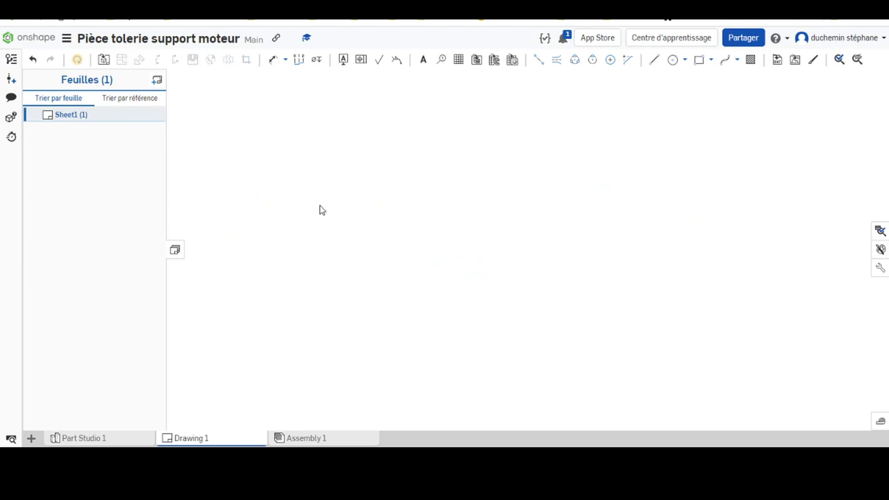
pyautogui.hotkey('ctrl', 'z')
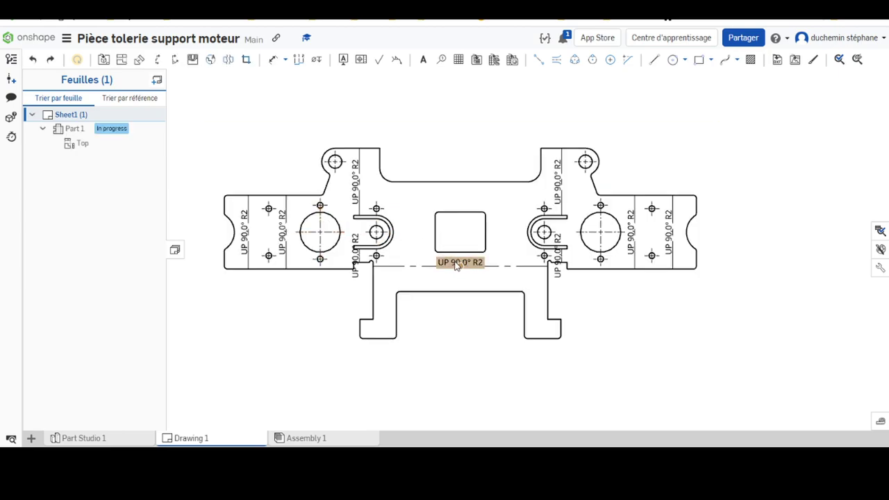
pyautogui.rightClick(447, 267)
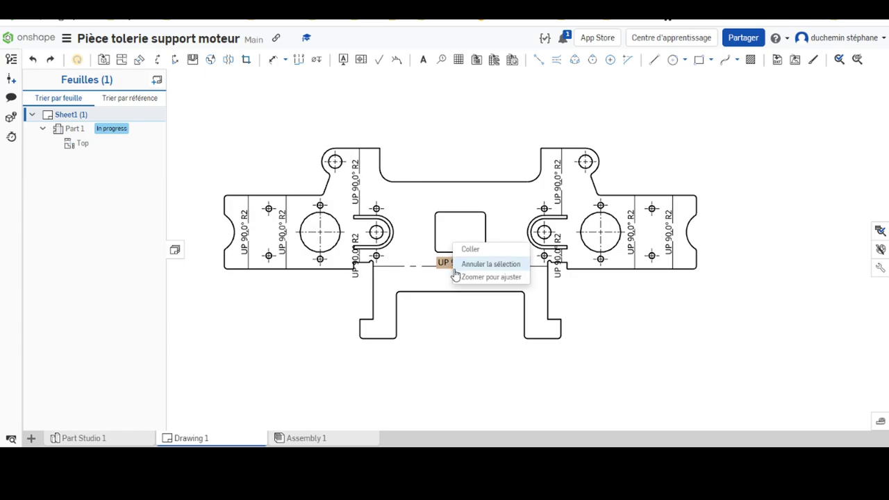
pyautogui.click(596, 305)
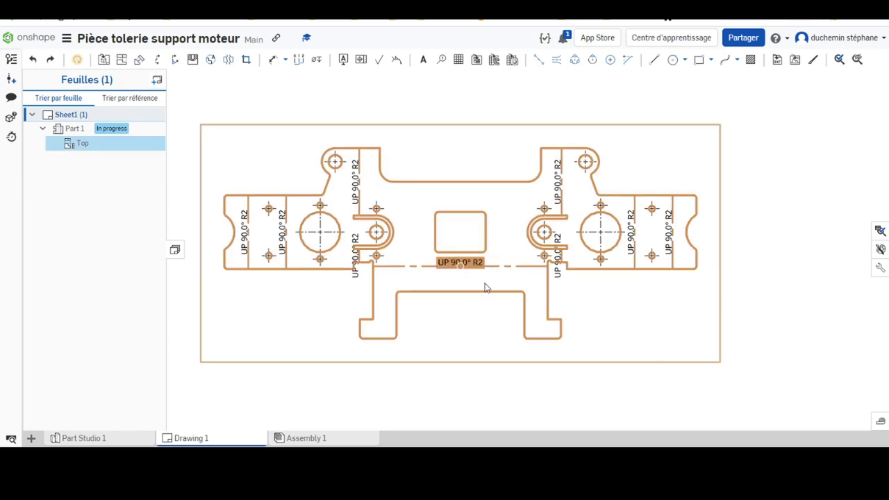
pyautogui.click(858, 241)
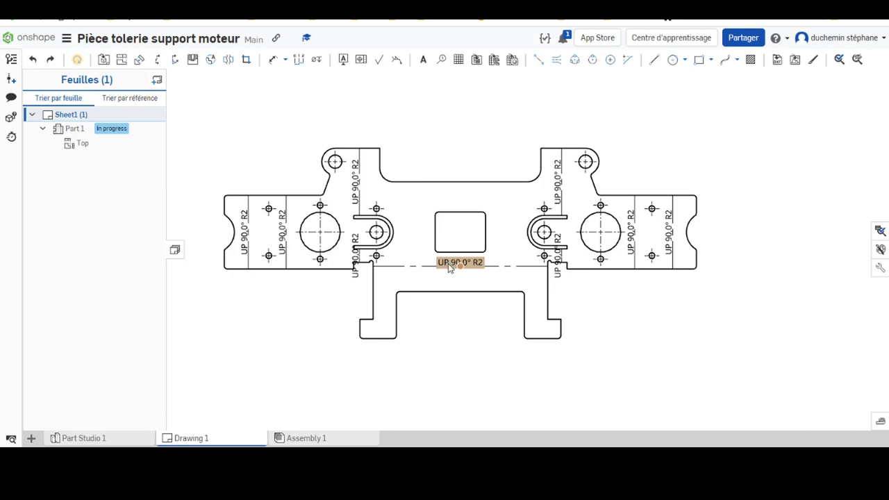
pyautogui.click(458, 267)
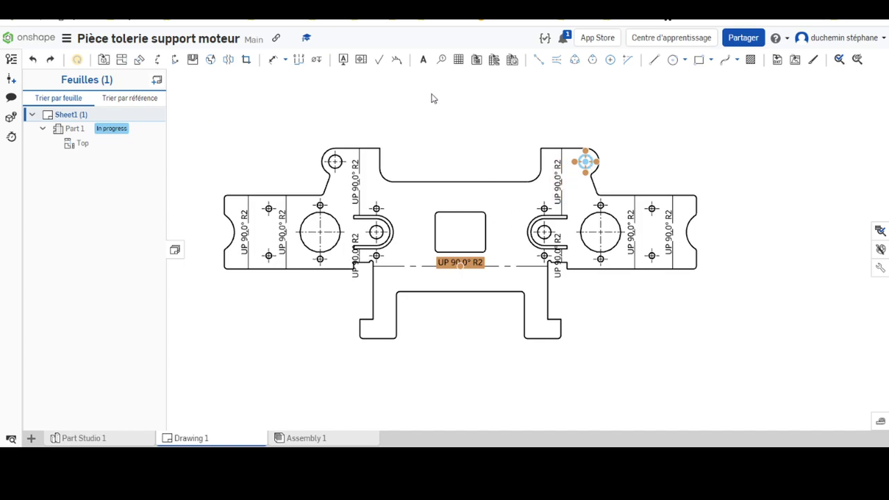
pyautogui.click(411, 113)
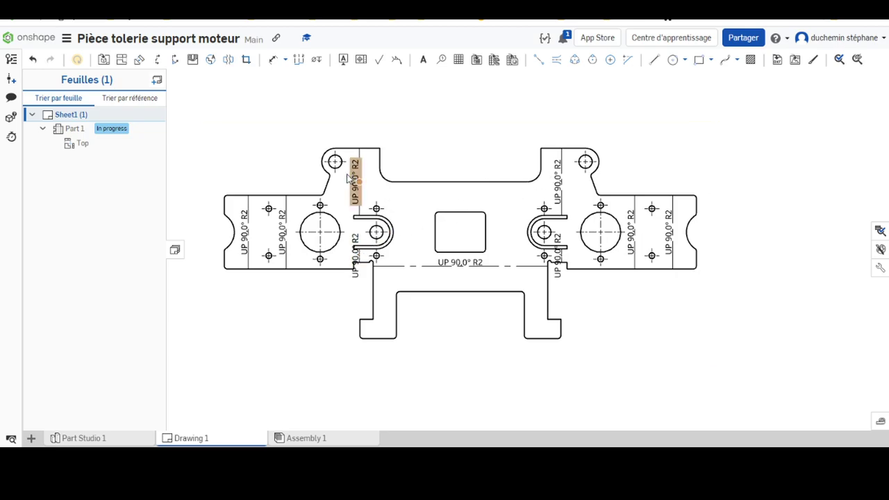
# Rename the Drawing 1 tab to 'DXF'.
pyautogui.scroll(-3, 316, 151)
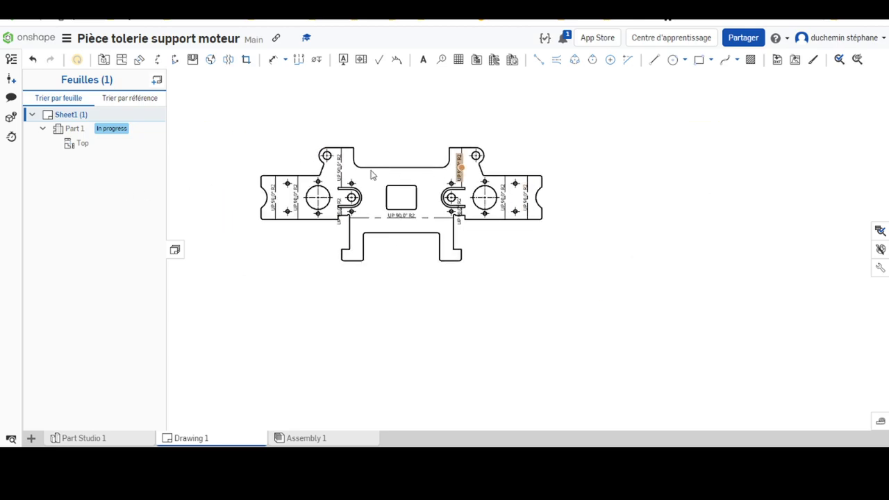
pyautogui.scroll(-2, 312, 156)
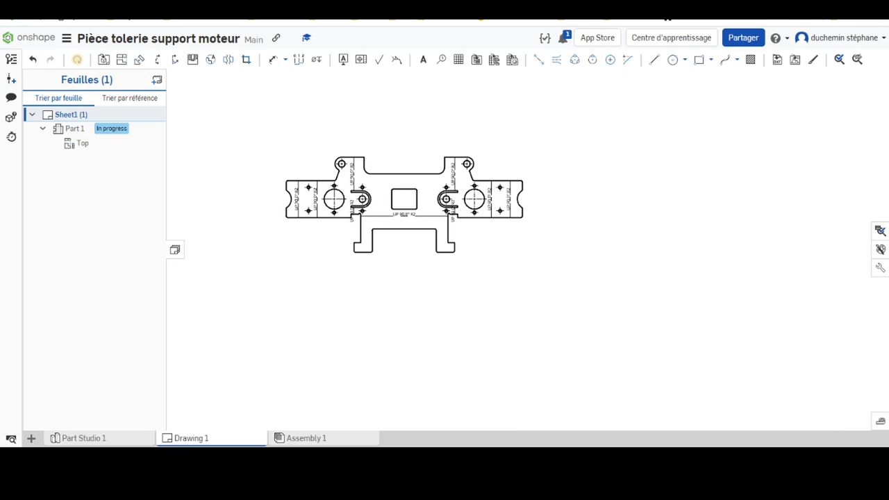
pyautogui.rightClick(199, 442)
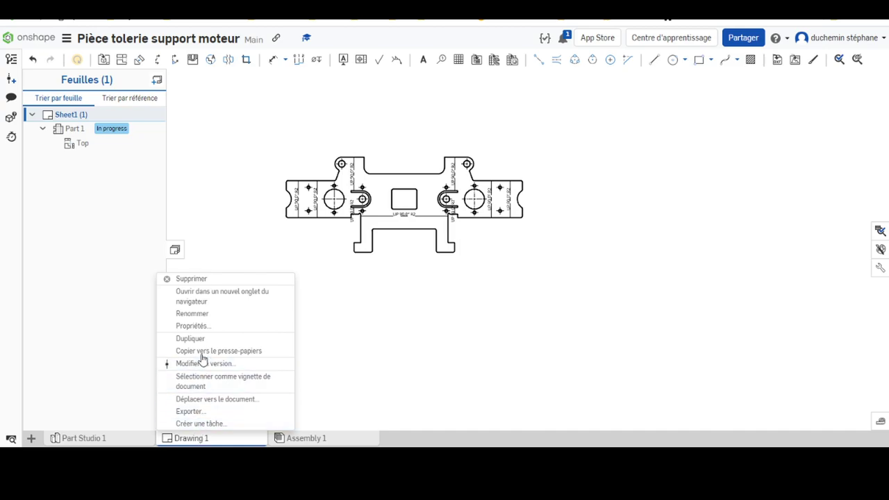
pyautogui.click(200, 313)
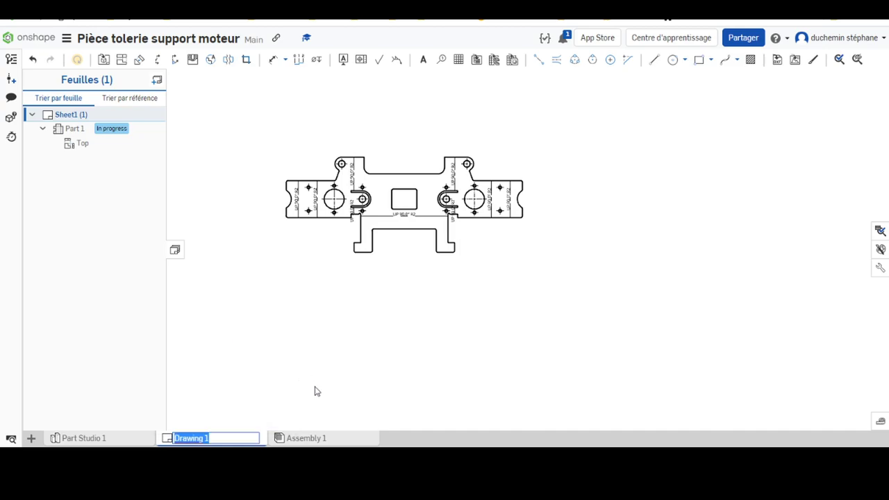
pyautogui.write('DXF')
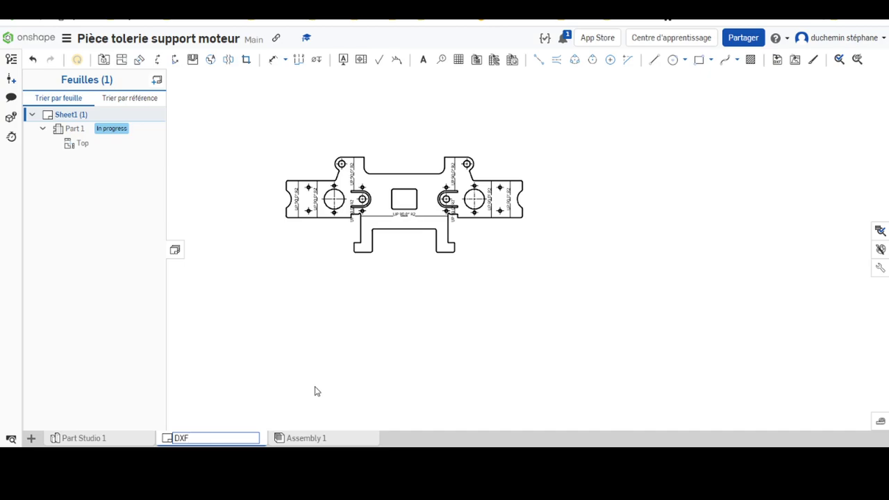
pyautogui.press('Return')
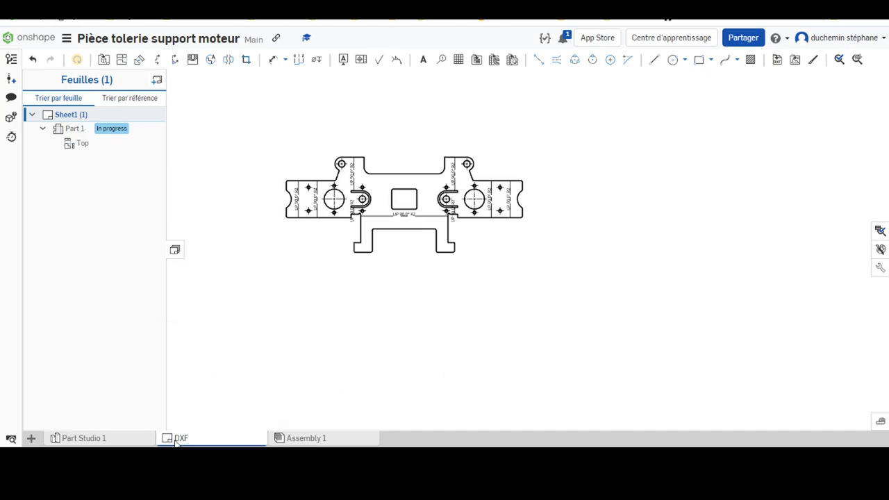
# Set the DXF tab's export format to DXF with version Release 14.
pyautogui.rightClick(178, 438)
pyautogui.click(174, 411)
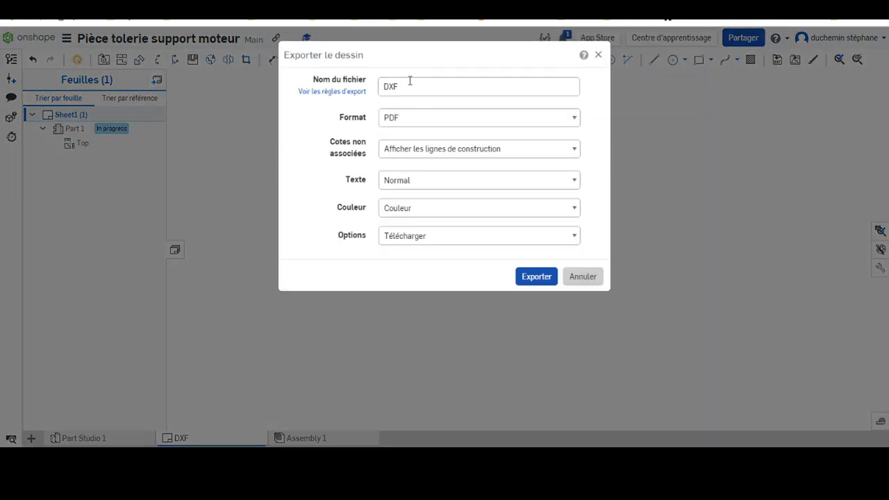
pyautogui.click(423, 121)
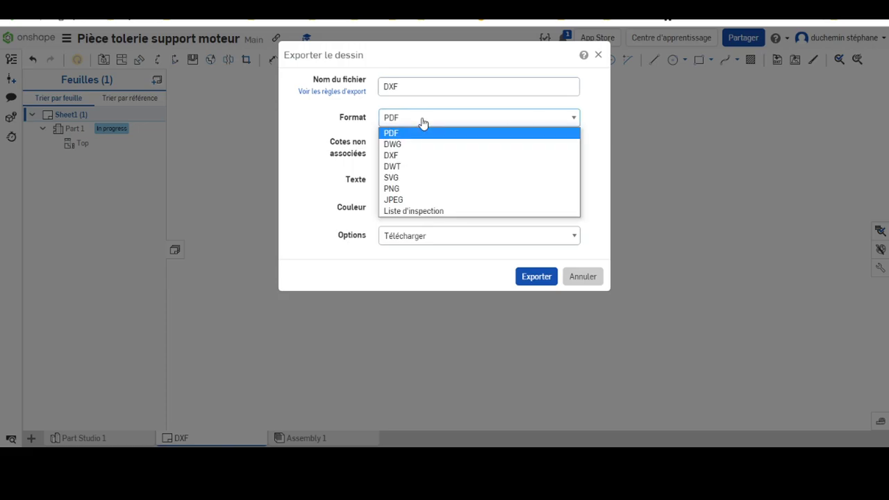
pyautogui.click(399, 155)
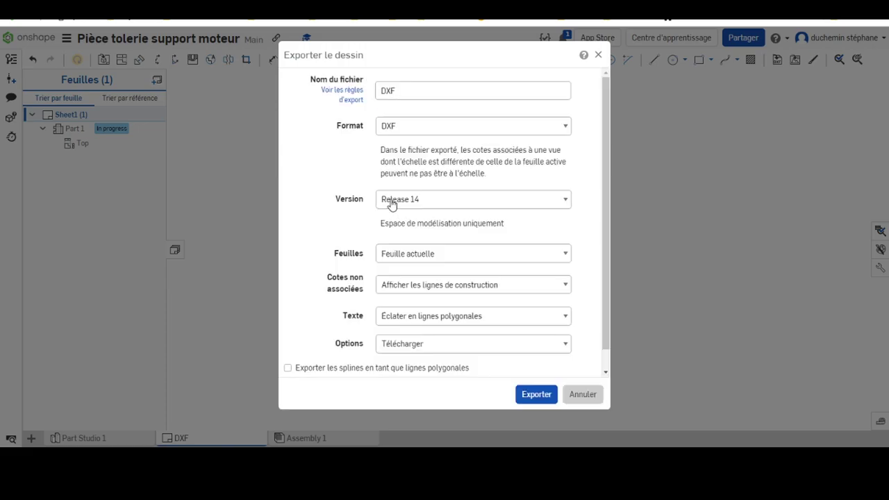
pyautogui.click(404, 200)
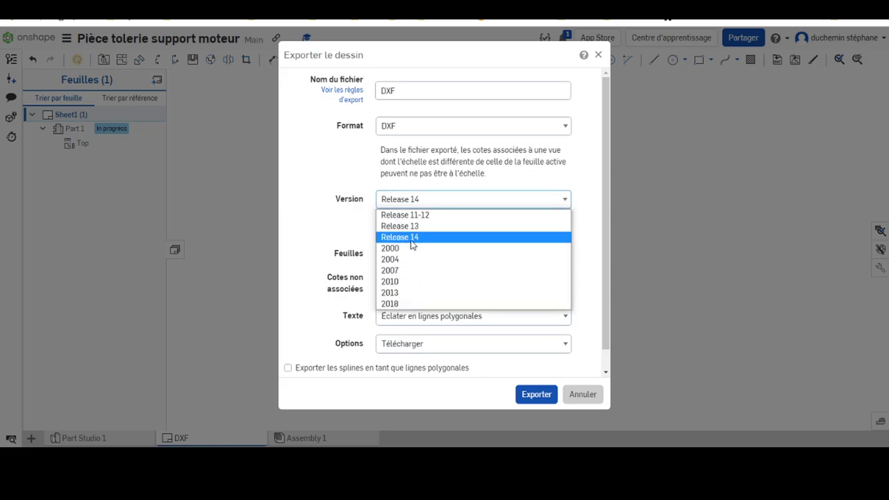
pyautogui.click(386, 201)
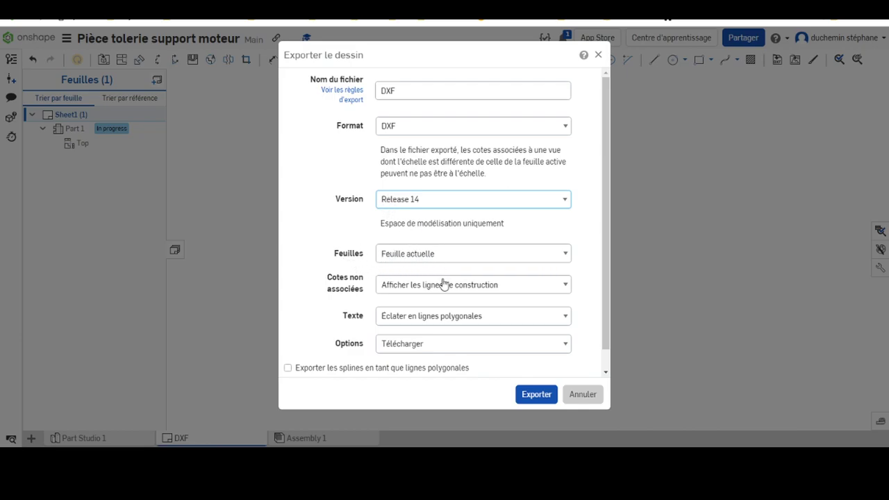
pyautogui.click(538, 396)
# Finish the export so DXF.dxf downloads, then check its download menu.
pyautogui.click(533, 401)
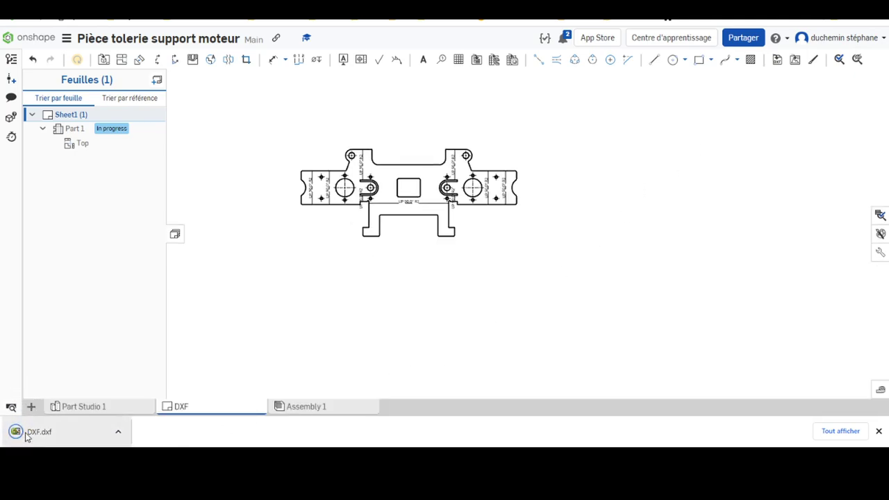
pyautogui.click(118, 435)
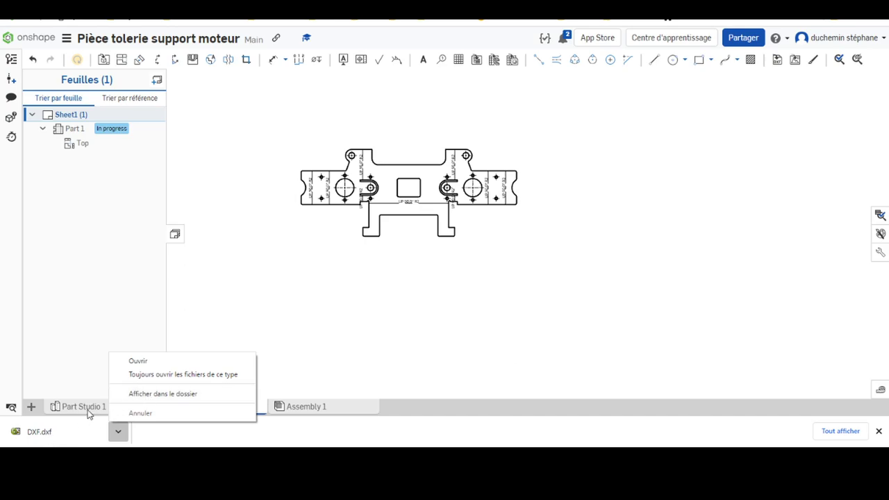
pyautogui.click(201, 320)
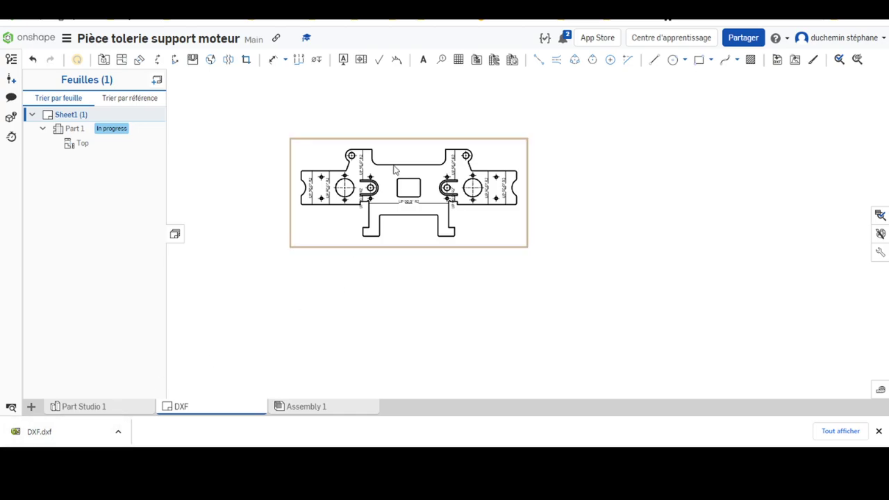
pyautogui.scroll(5, 341, 201)
pyautogui.scroll(2, 342, 202)
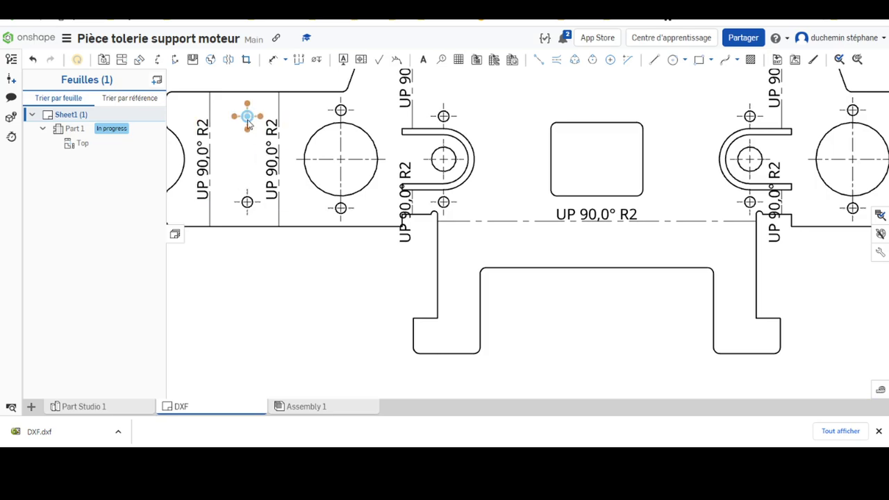
pyautogui.scroll(-2, 406, 201)
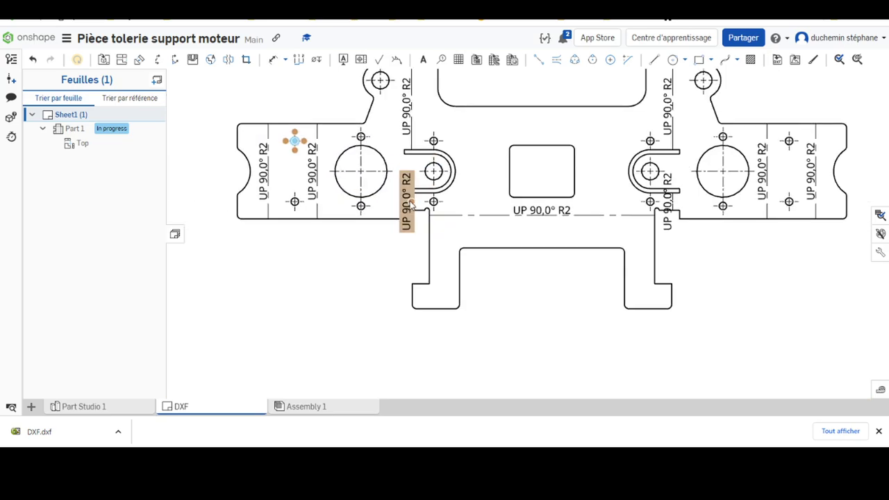
pyautogui.scroll(-2, 482, 197)
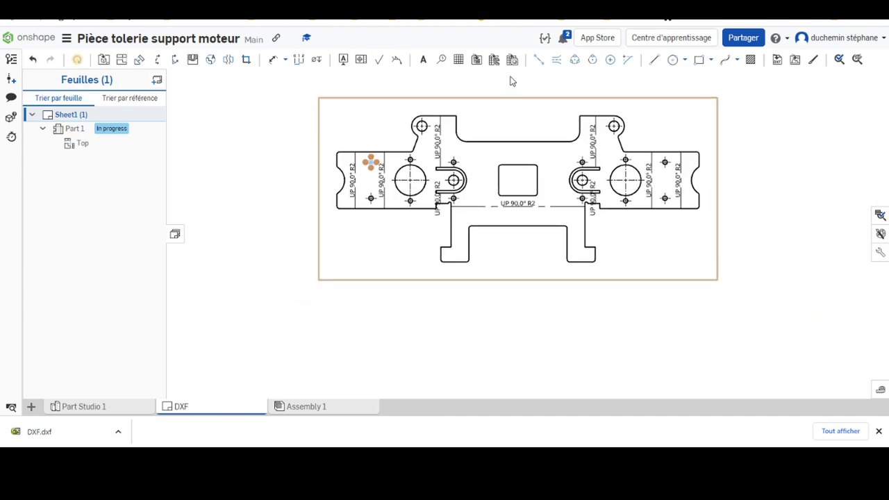